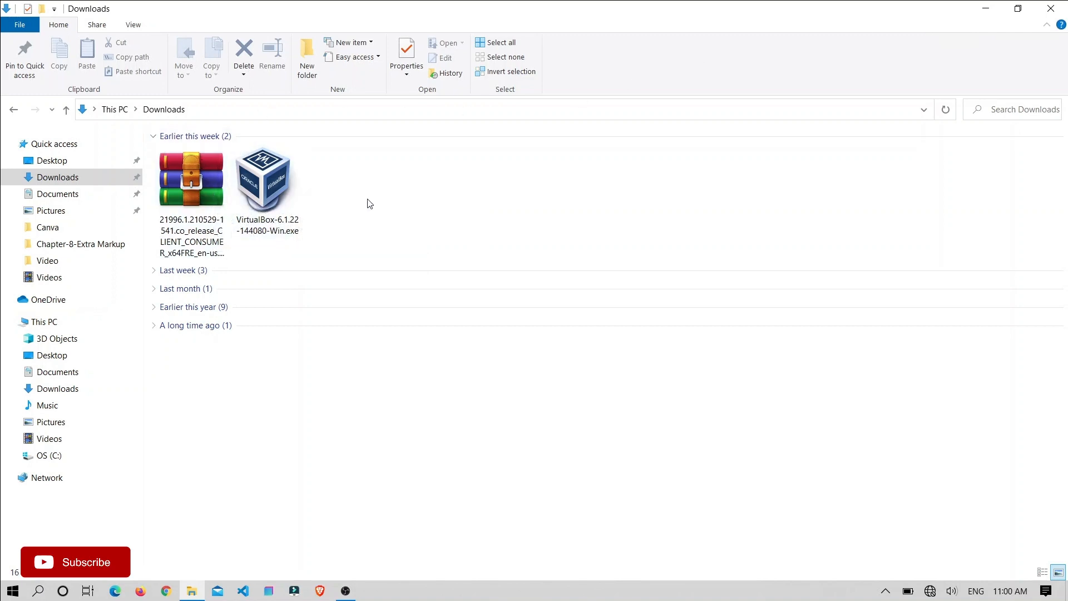
# Install VirtualBox 6.1.22 from the Downloads folder with the default features and location, and launch it after installation
pyautogui.doubleClick(287, 208)
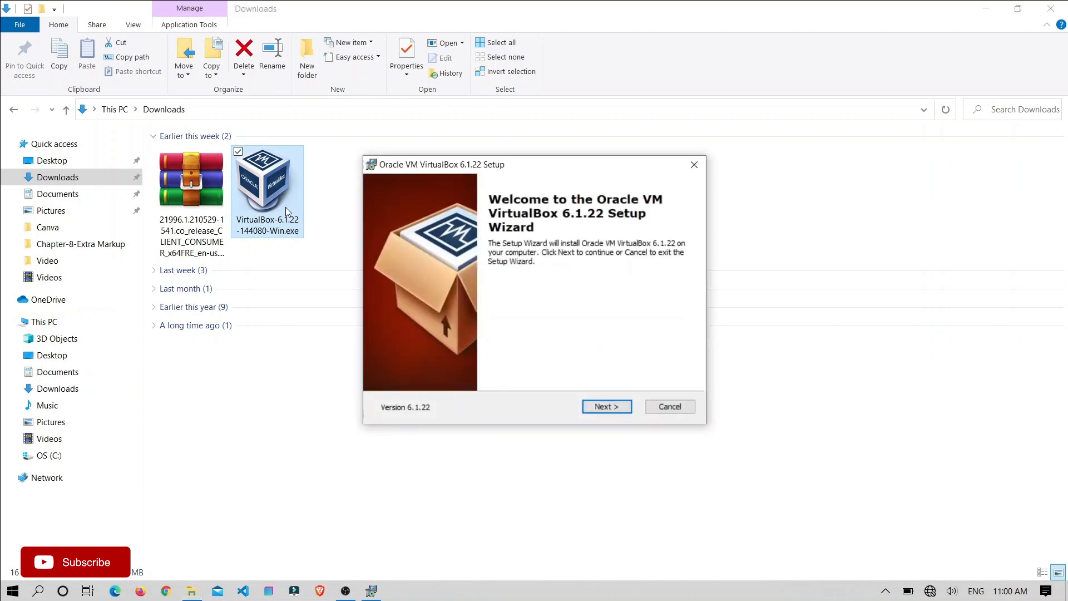
pyautogui.click(606, 408)
pyautogui.click(606, 406)
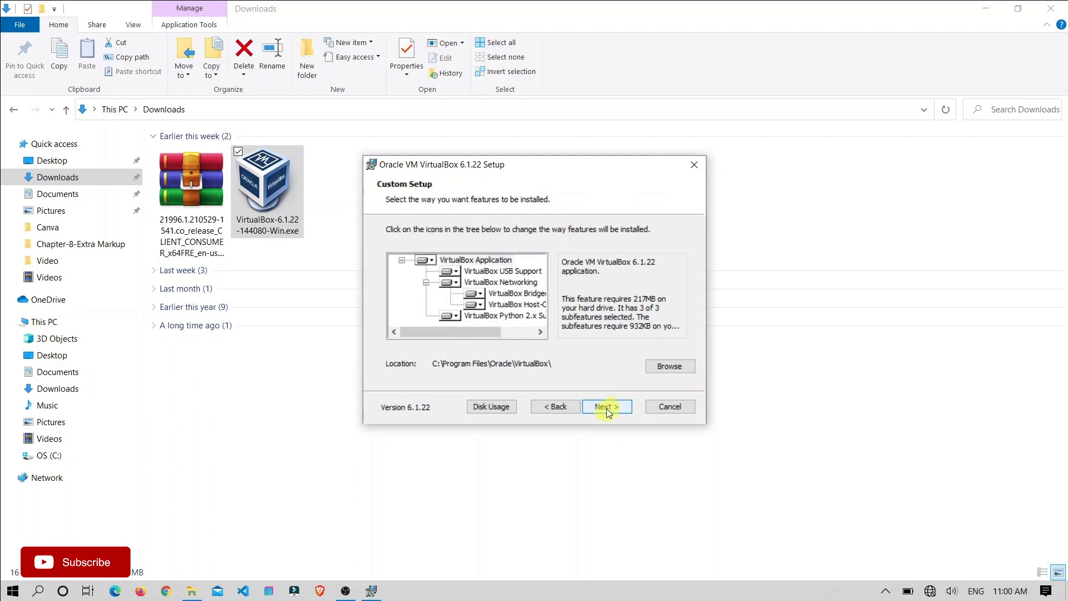
pyautogui.click(606, 406)
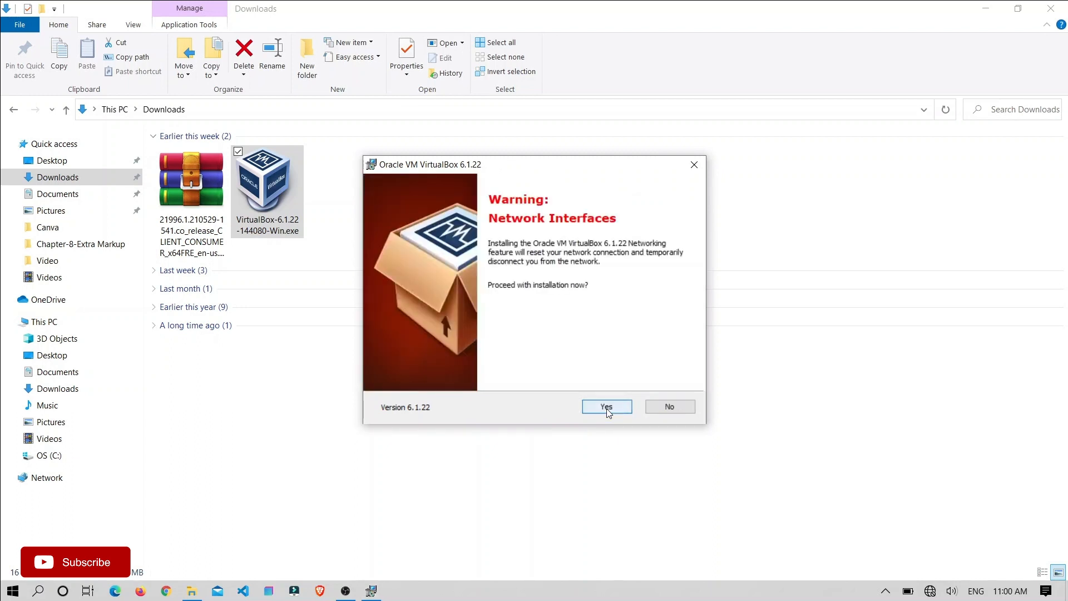
pyautogui.click(606, 406)
pyautogui.click(606, 406)
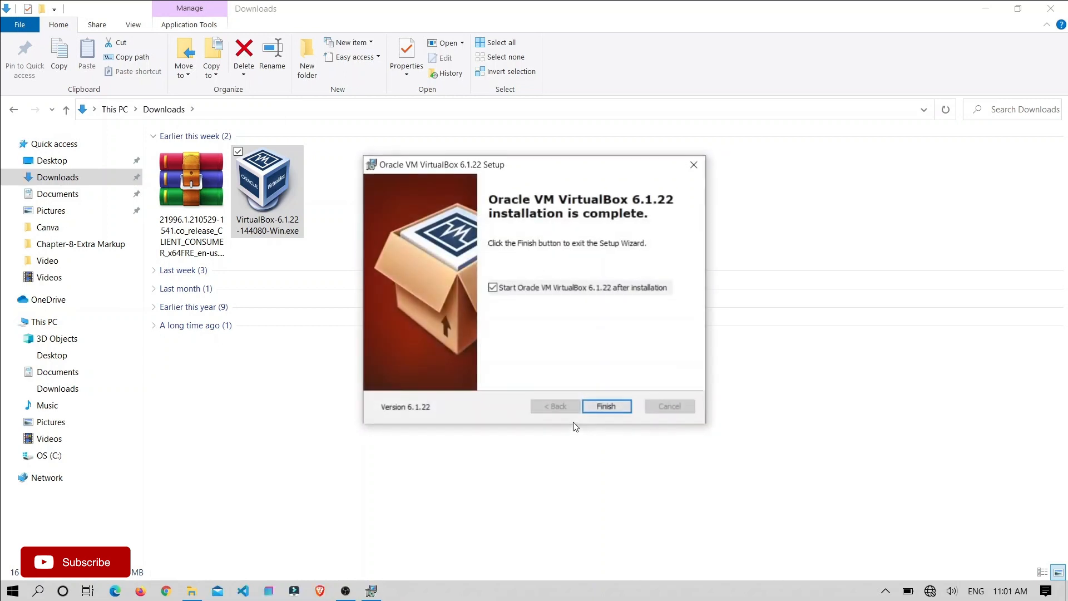
pyautogui.click(606, 405)
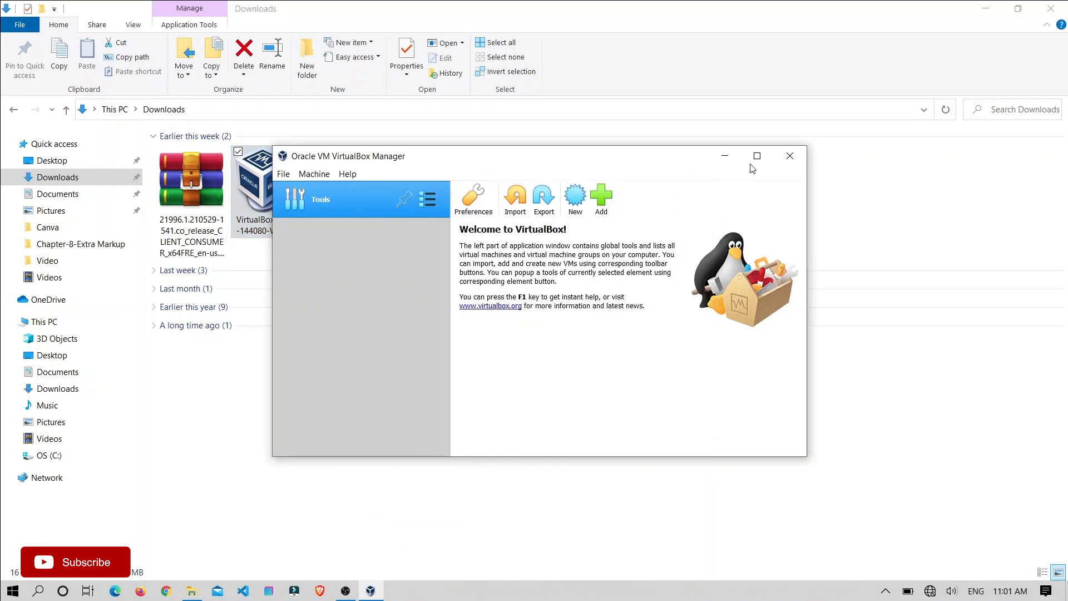
# Begin a new virtual machine named Windows 11 with type Microsoft Windows and version Windows 10 (64-bit)
pyautogui.click(758, 157)
pyautogui.click(43, 25)
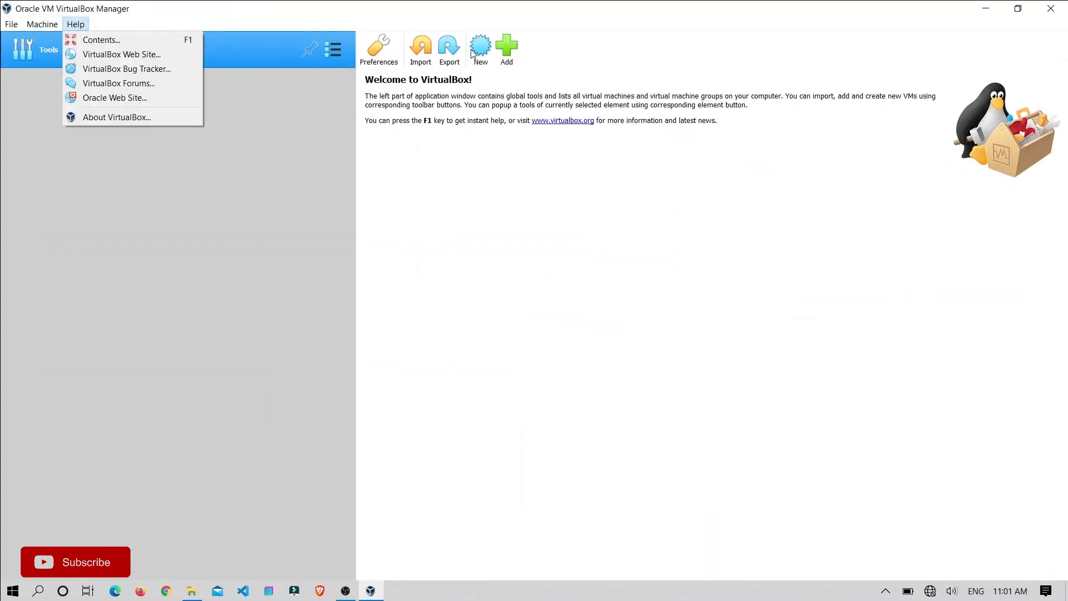
pyautogui.click(482, 43)
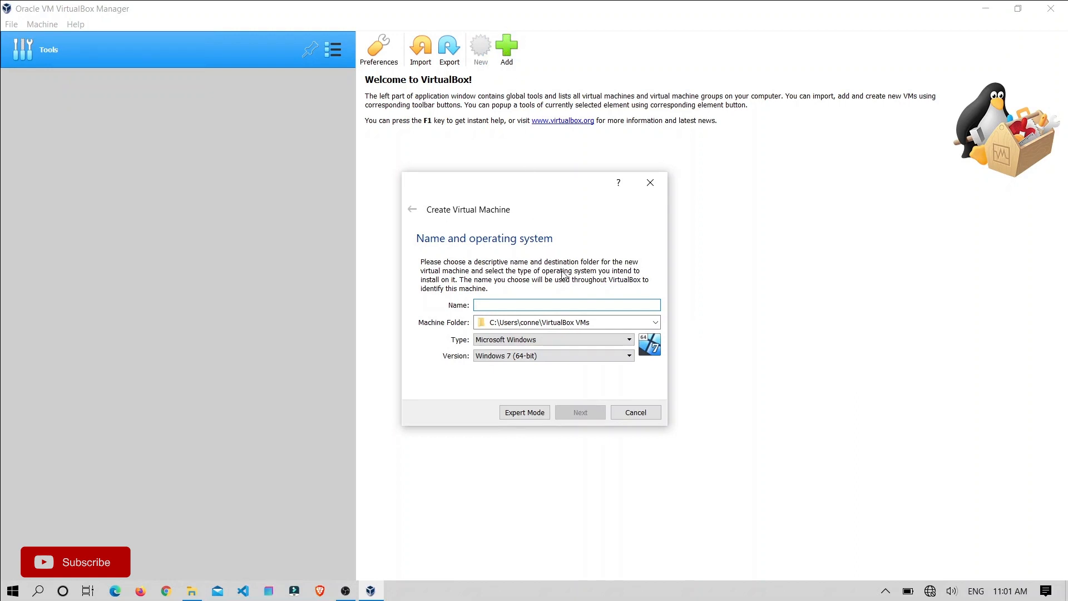
pyautogui.write('Windows')
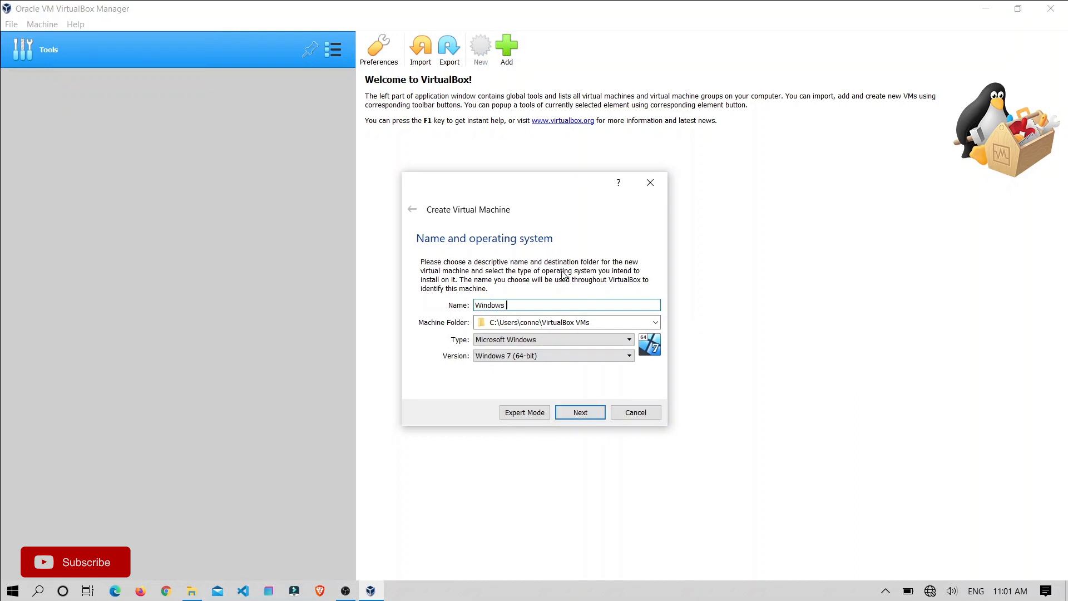
pyautogui.write(' 11')
pyautogui.click(592, 357)
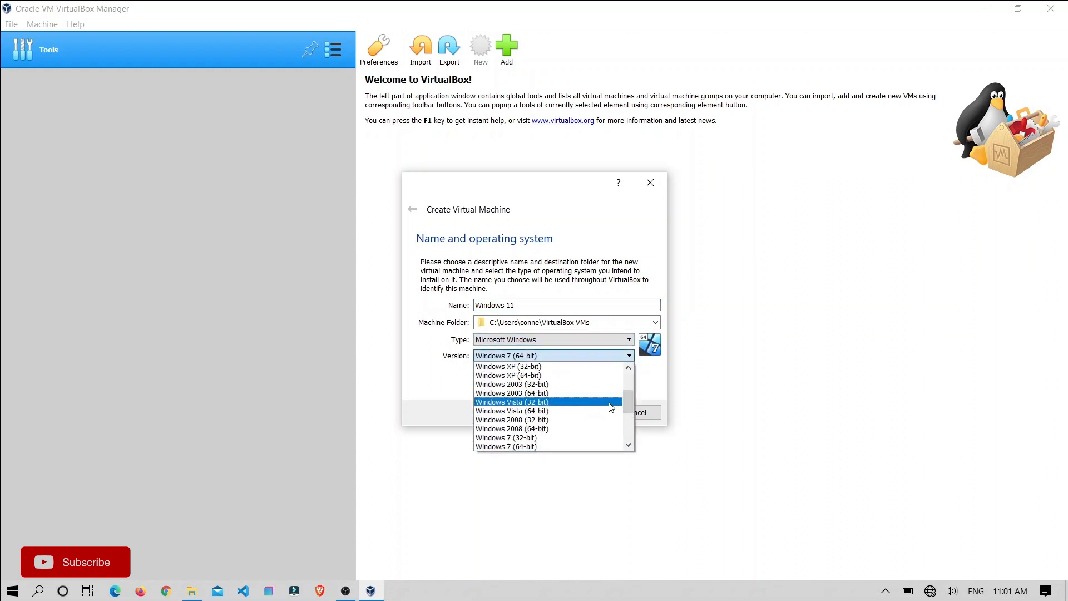
pyautogui.scroll(-4, 610, 406)
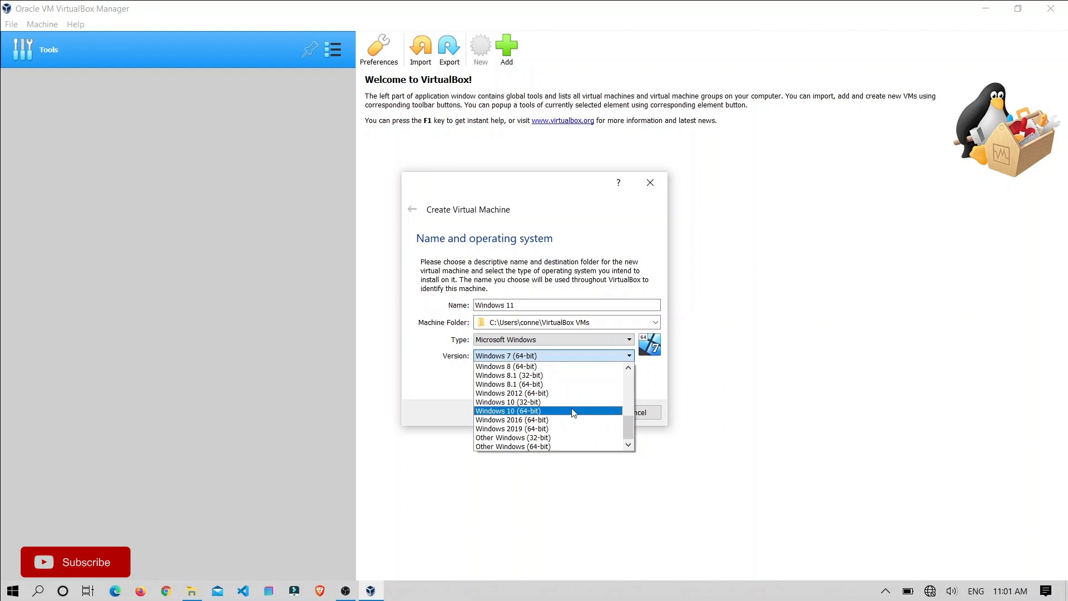
pyautogui.click(573, 412)
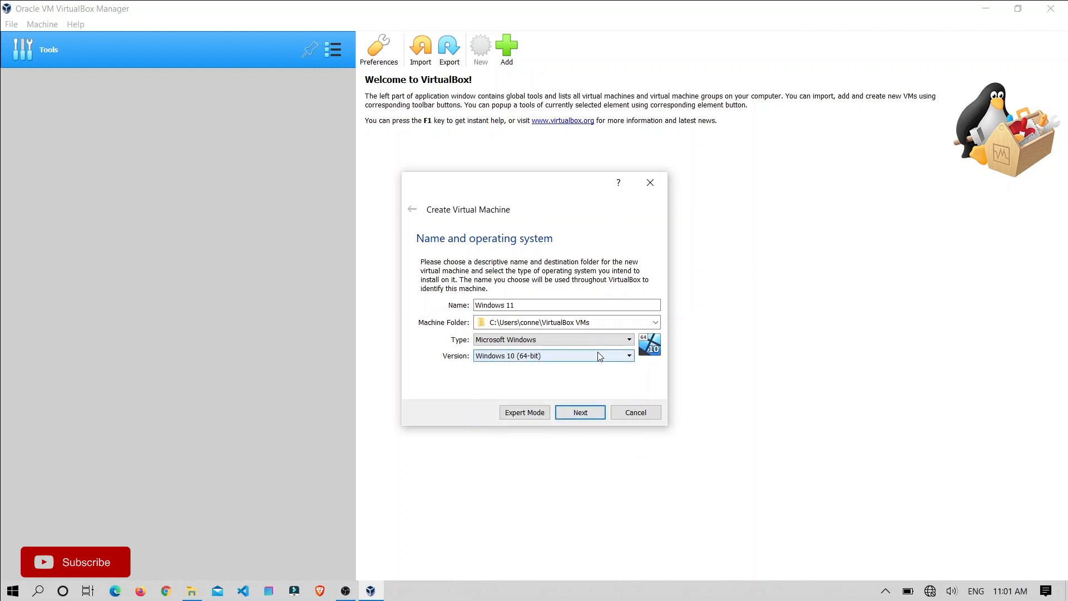
pyautogui.click(587, 417)
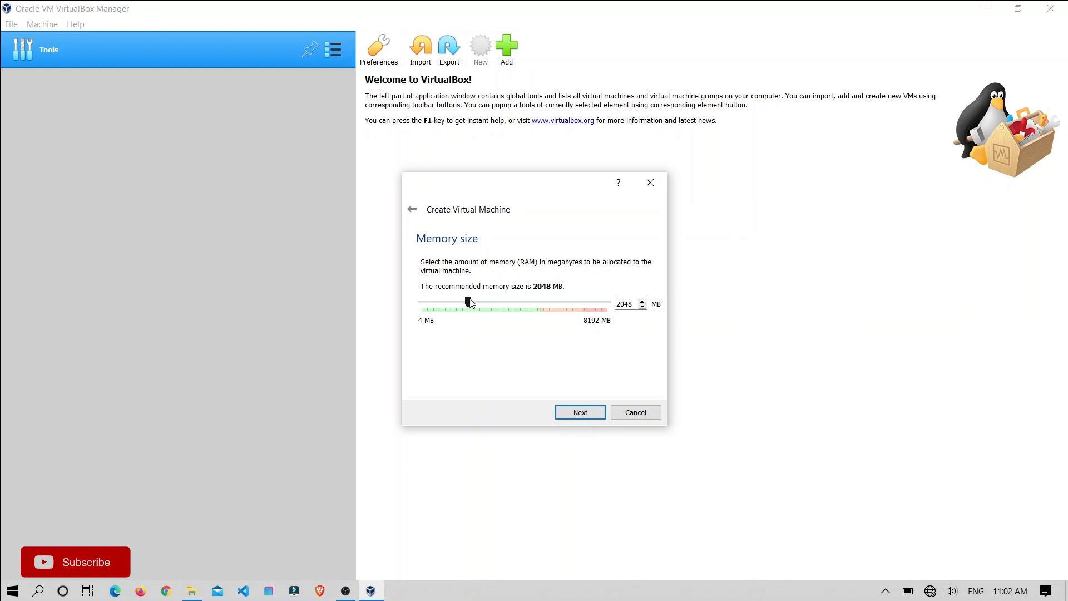
# Increase the virtual machine's memory above the recommended amount and create a dynamically allocated 50.00 GB VDI hard disk for it
pyautogui.moveTo(469, 300); pyautogui.dragTo(519, 307)
pyautogui.click(586, 415)
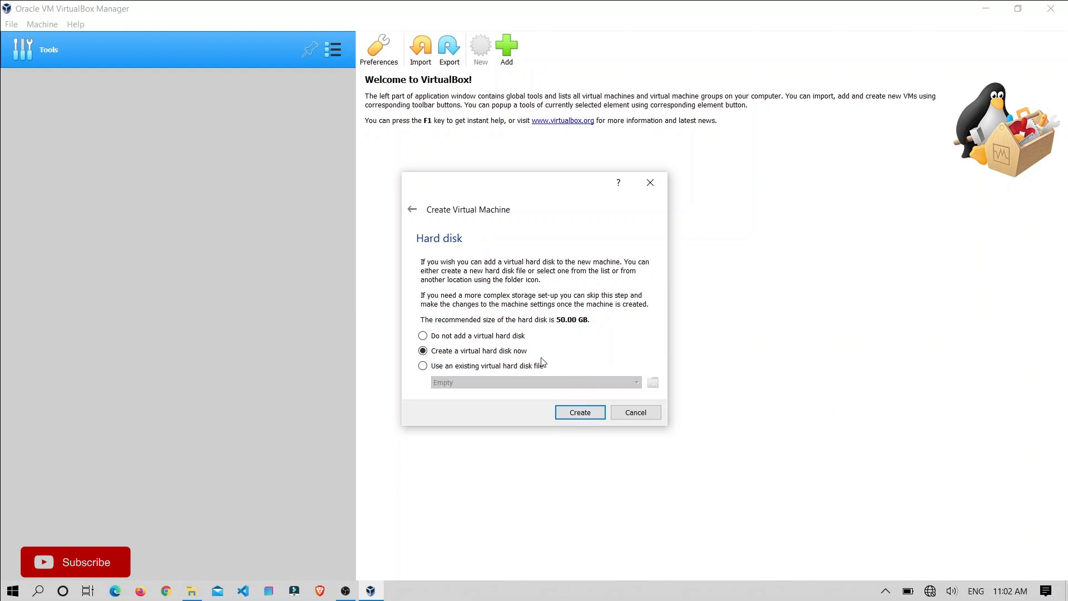
pyautogui.click(572, 417)
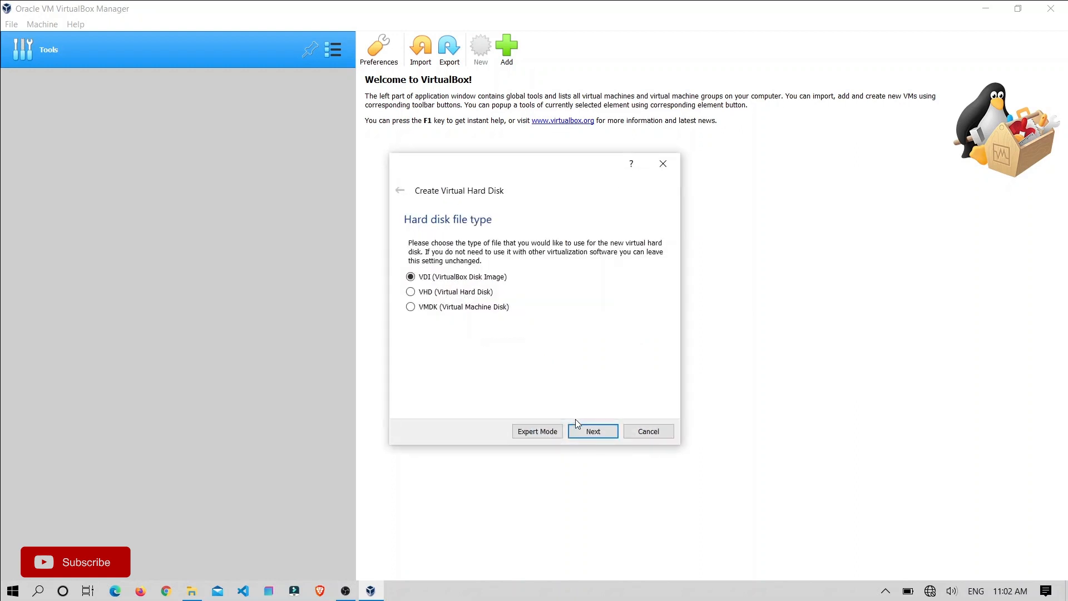
pyautogui.click(586, 434)
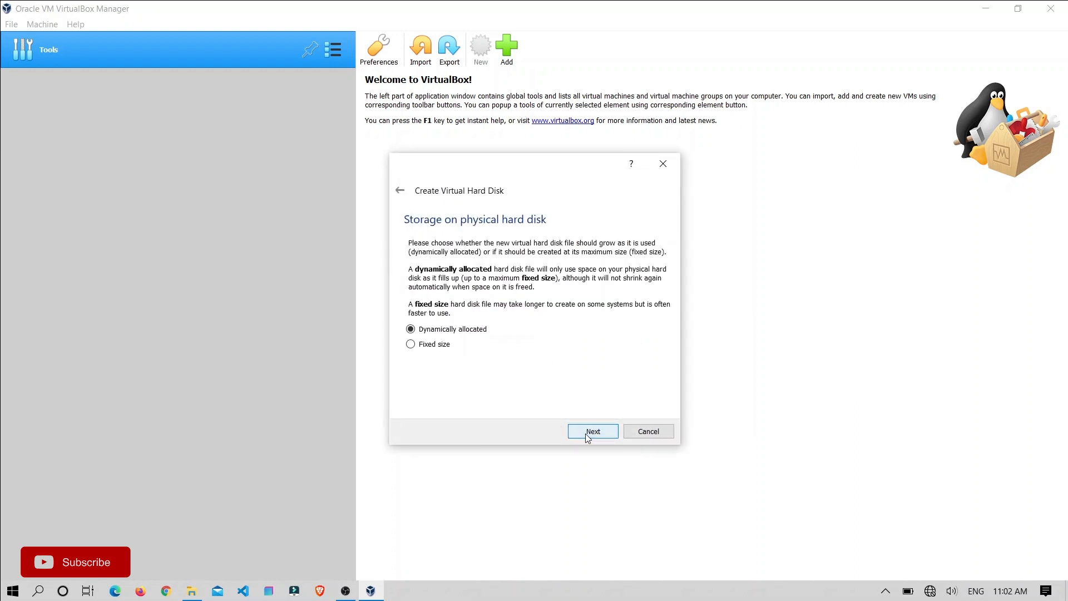
pyautogui.click(586, 432)
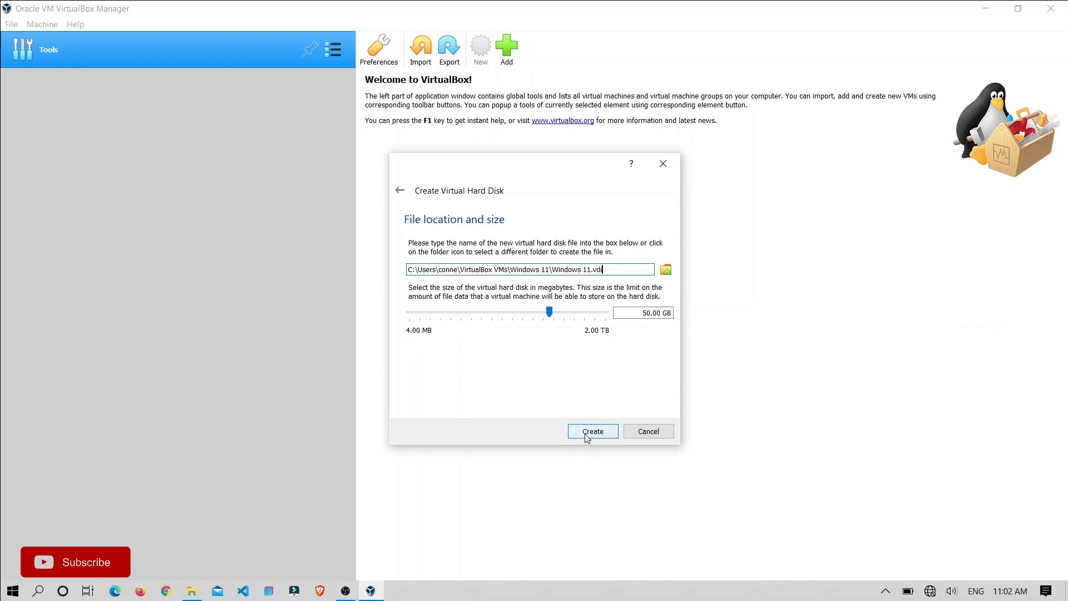
pyautogui.click(585, 434)
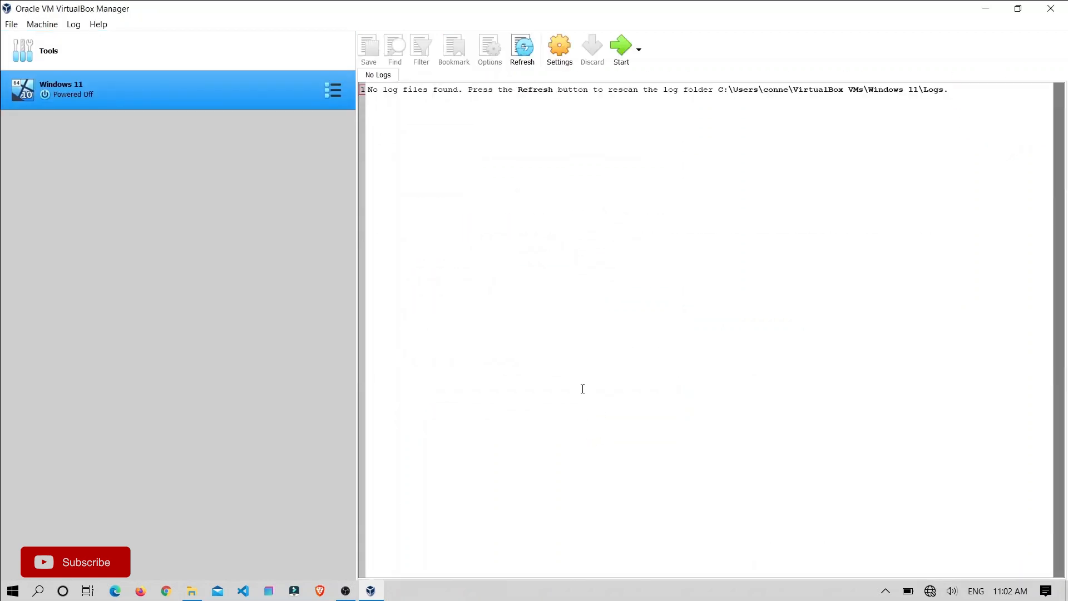
# Attach the 21996.1.210529-1541 Windows ISO from Downloads to the Windows 11 machine's empty optical drive and save the settings
pyautogui.click(564, 57)
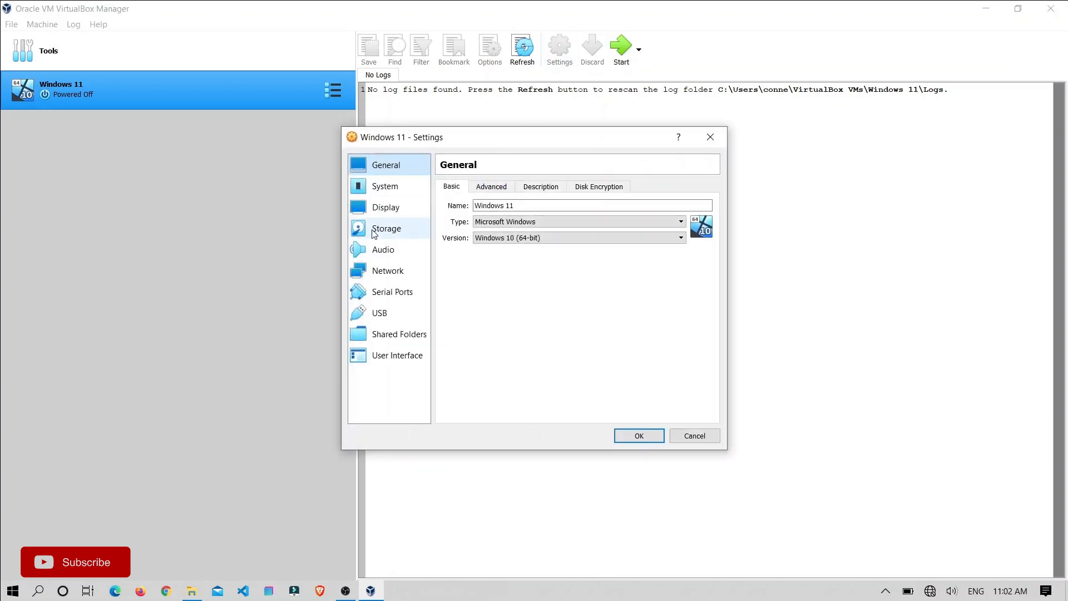
pyautogui.click(378, 227)
pyautogui.click(477, 232)
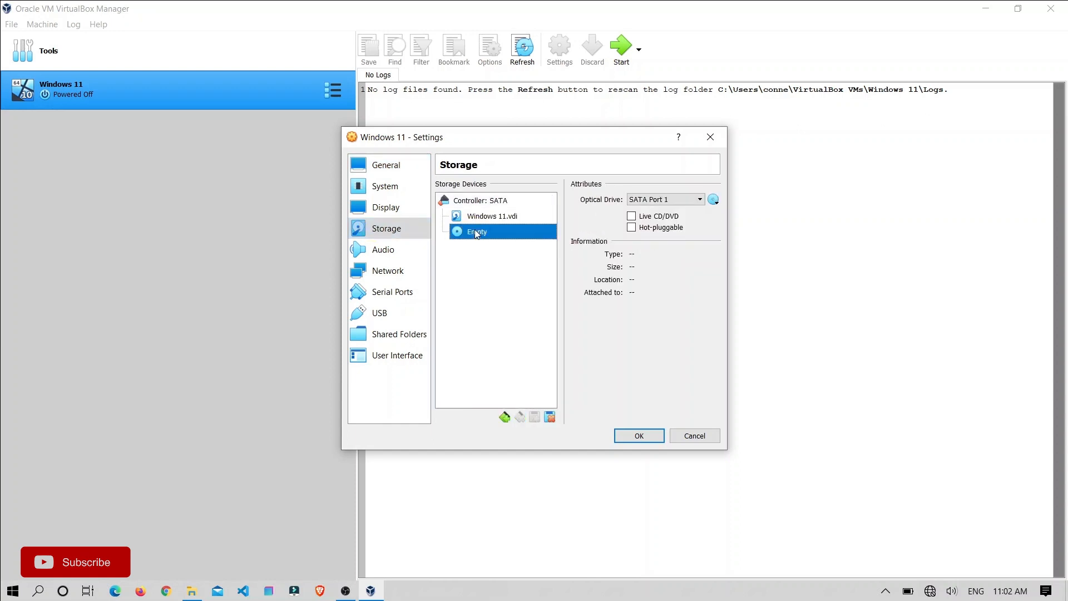
pyautogui.click(713, 199)
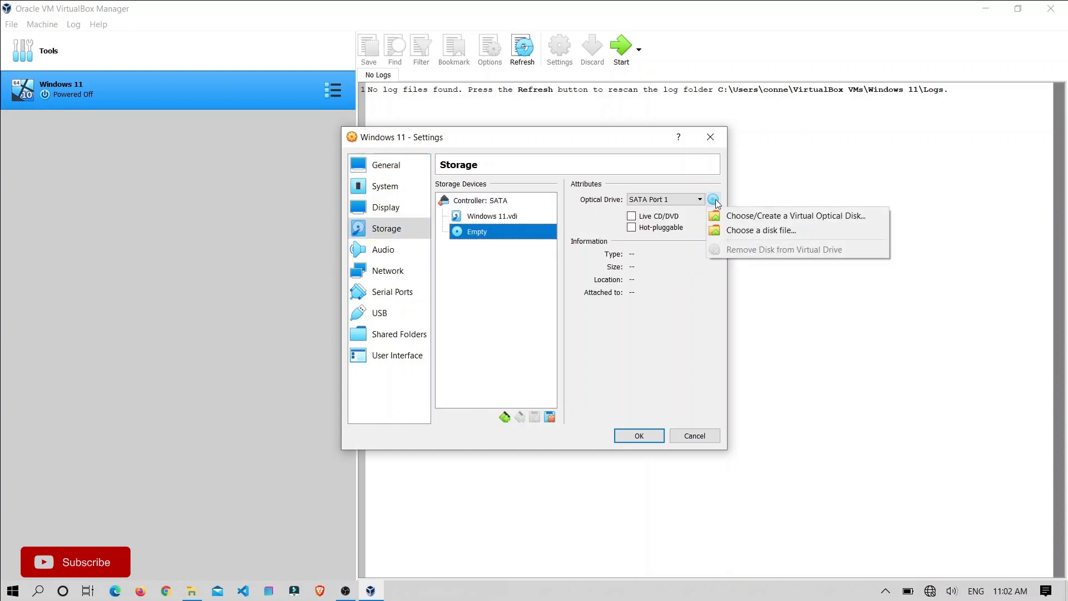
pyautogui.click(733, 232)
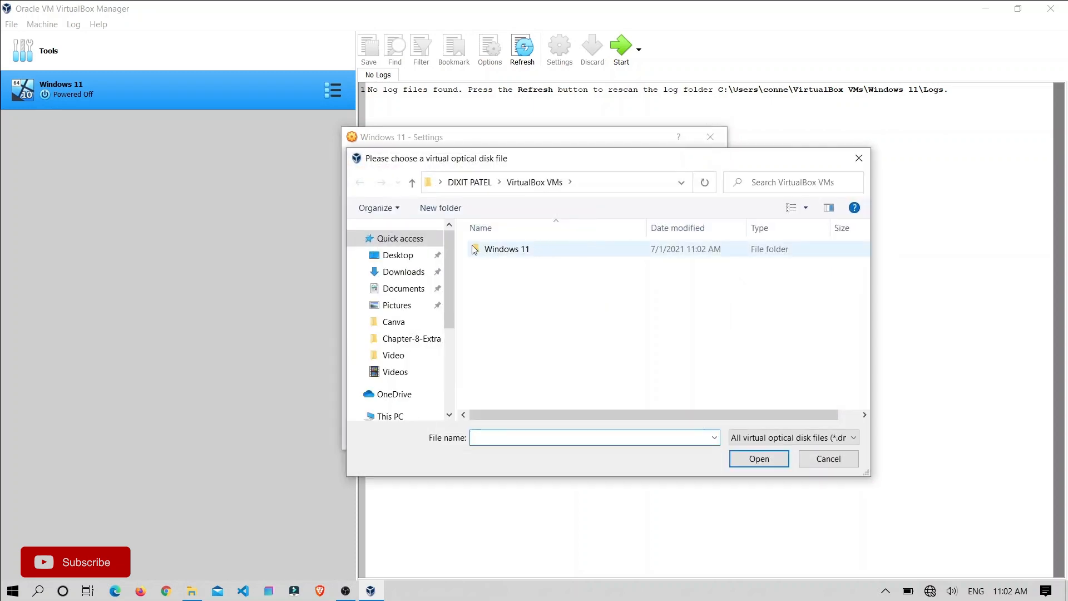
pyautogui.click(411, 271)
pyautogui.click(533, 262)
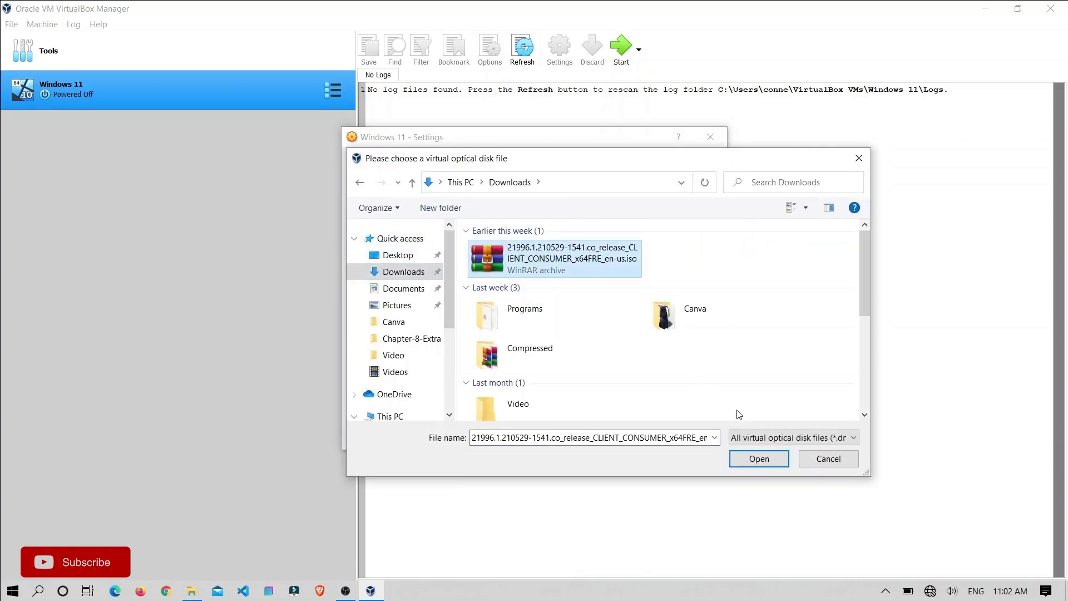
pyautogui.click(758, 460)
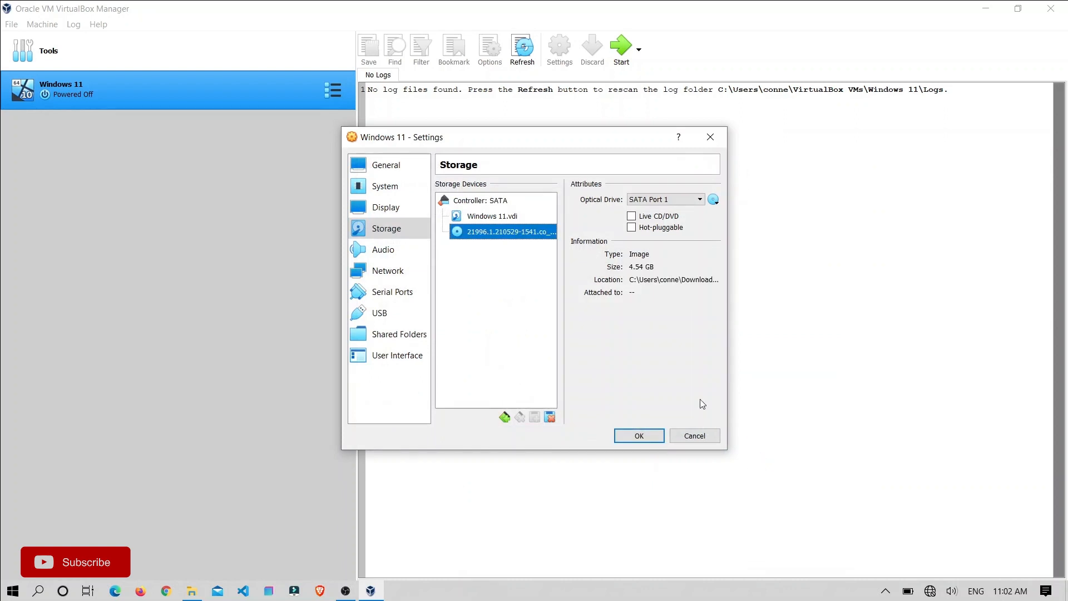
pyautogui.click(639, 436)
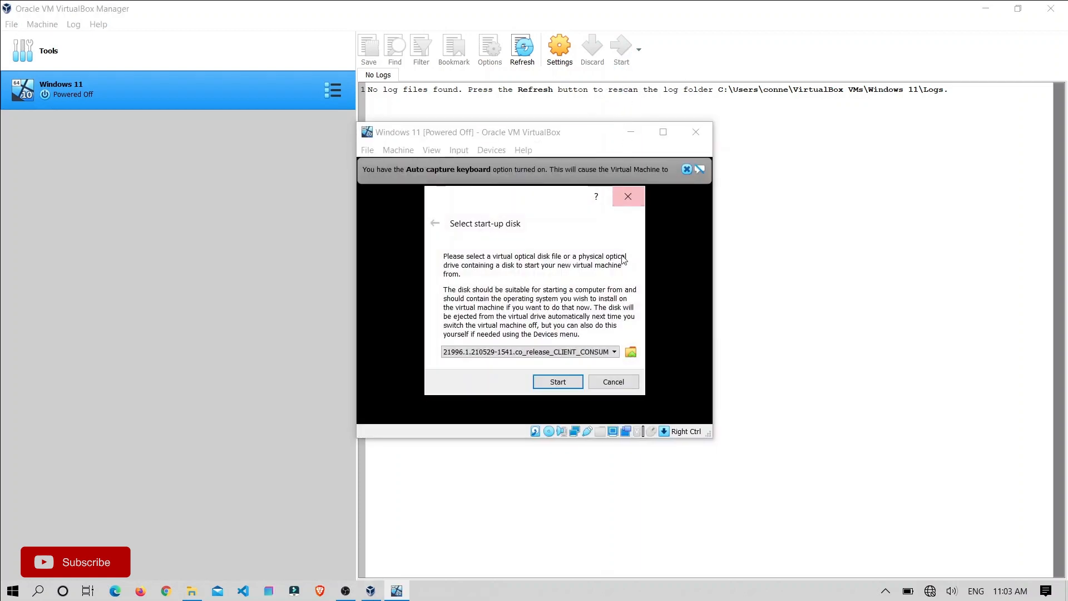
# Boot the virtual machine from the selected ISO and start the Windows installation with English (United States) and the US keyboard
pyautogui.click(558, 382)
pyautogui.click(663, 132)
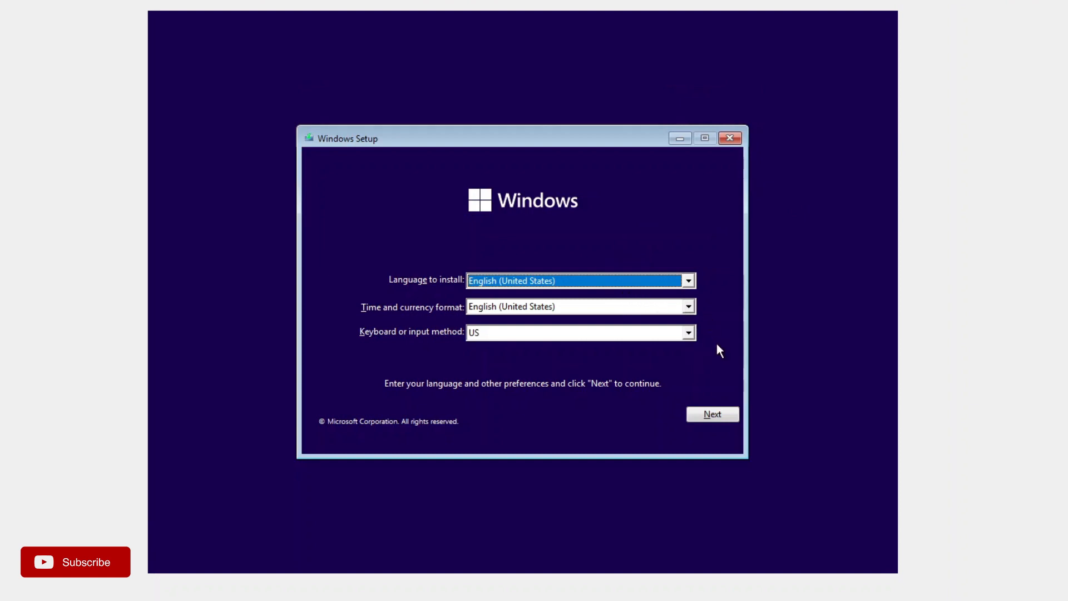
pyautogui.click(715, 420)
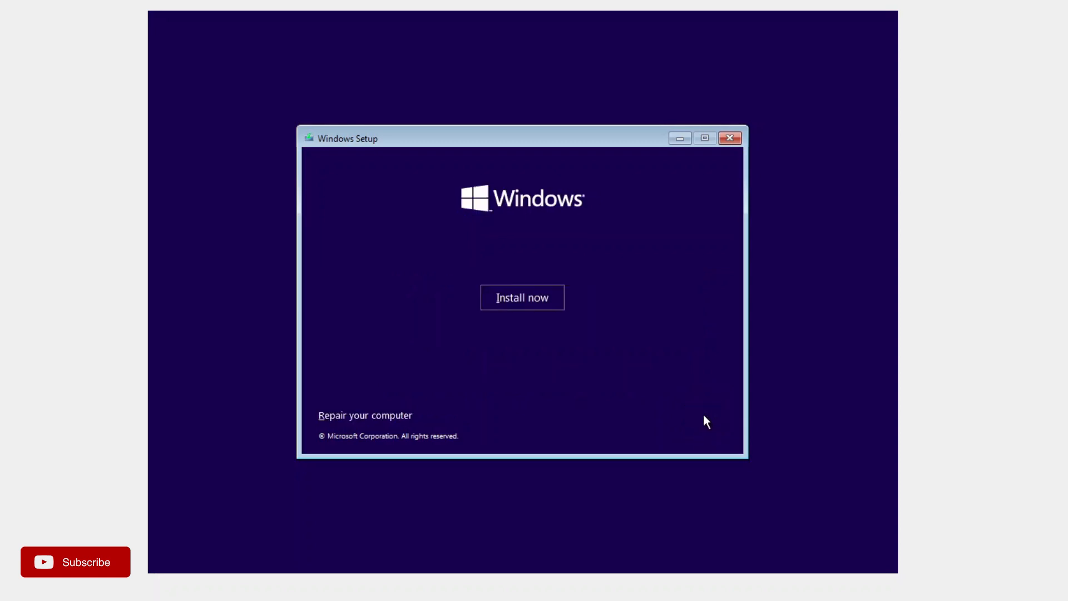
pyautogui.click(537, 300)
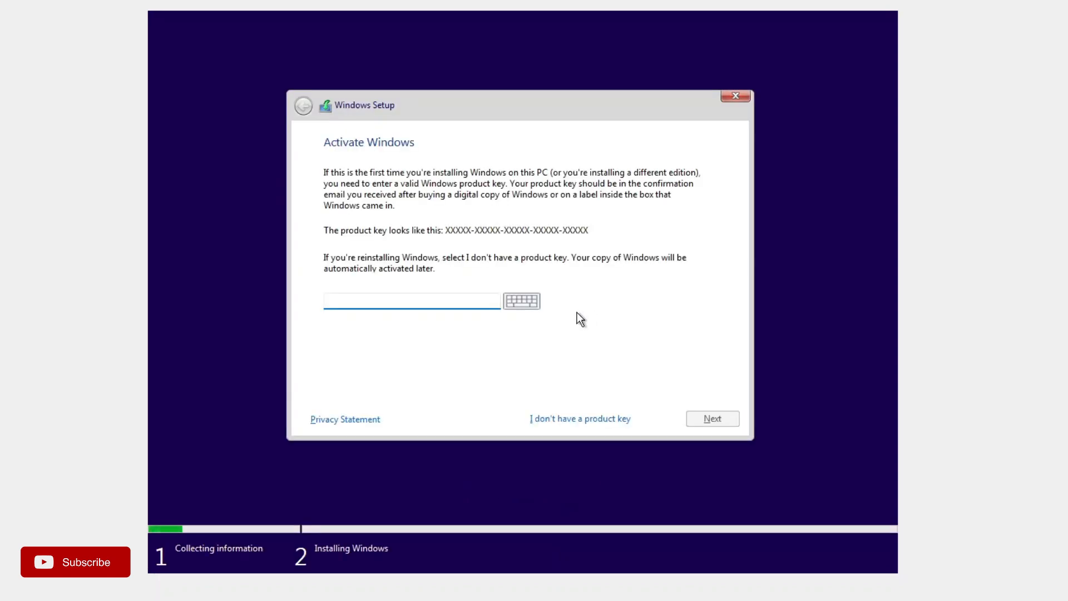
# Skip the product key and choose Windows 11 Pro as the operating system to install
pyautogui.click(592, 418)
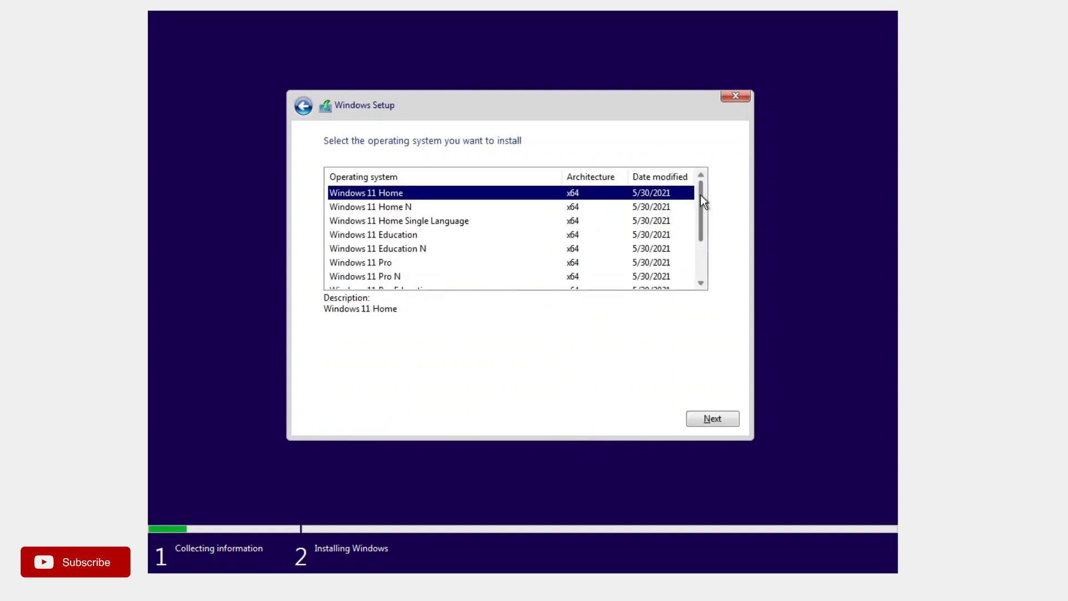
pyautogui.moveTo(704, 202)
pyautogui.mouseDown()
pyautogui.moveTo(702, 272)
pyautogui.moveTo(694, 209)
pyautogui.mouseUp()
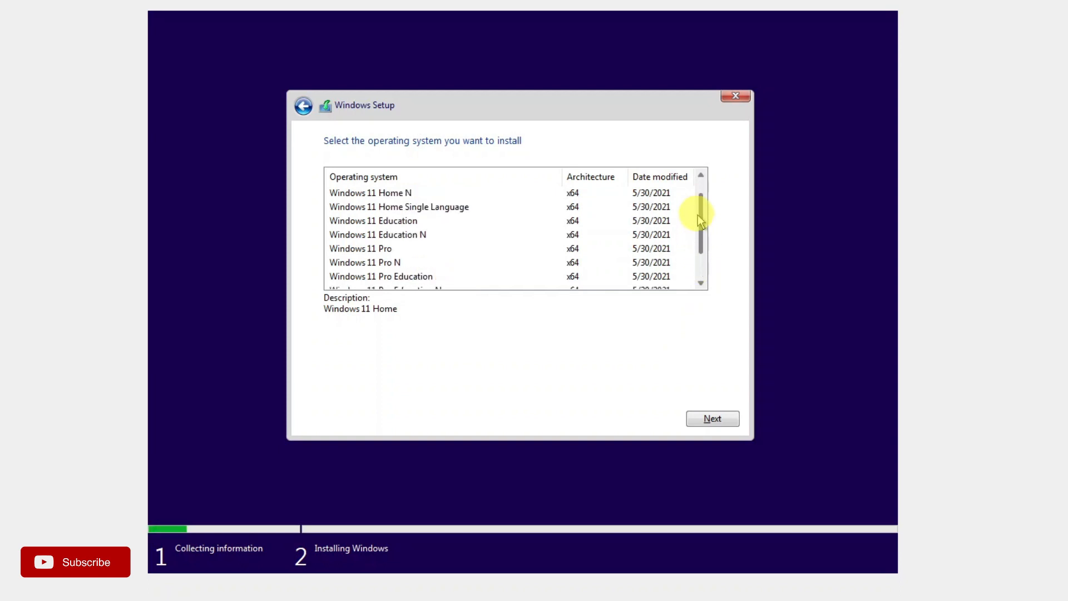
pyautogui.click(387, 250)
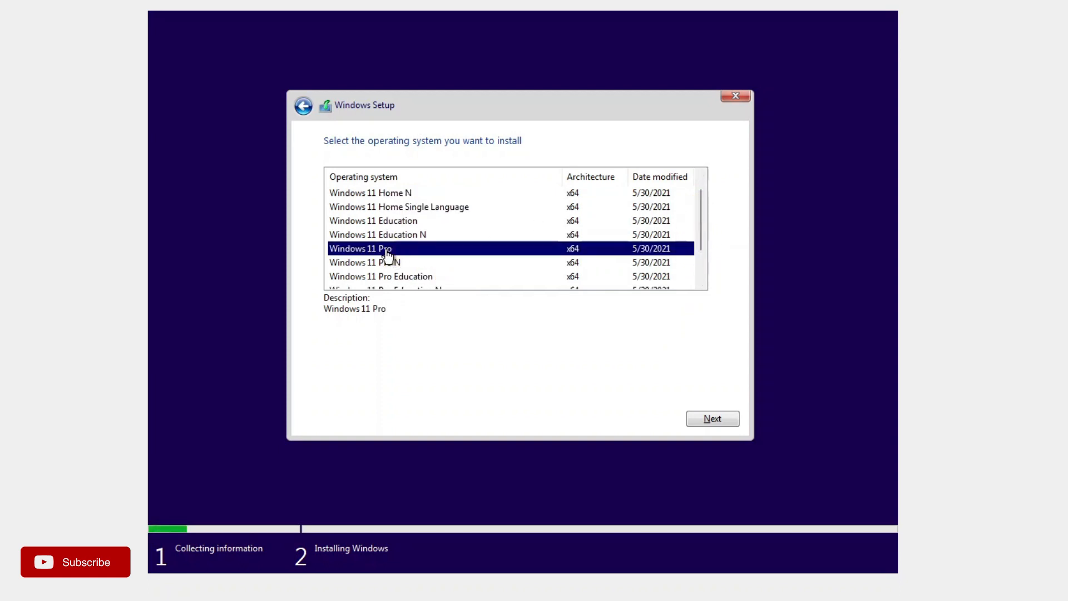
pyautogui.click(719, 417)
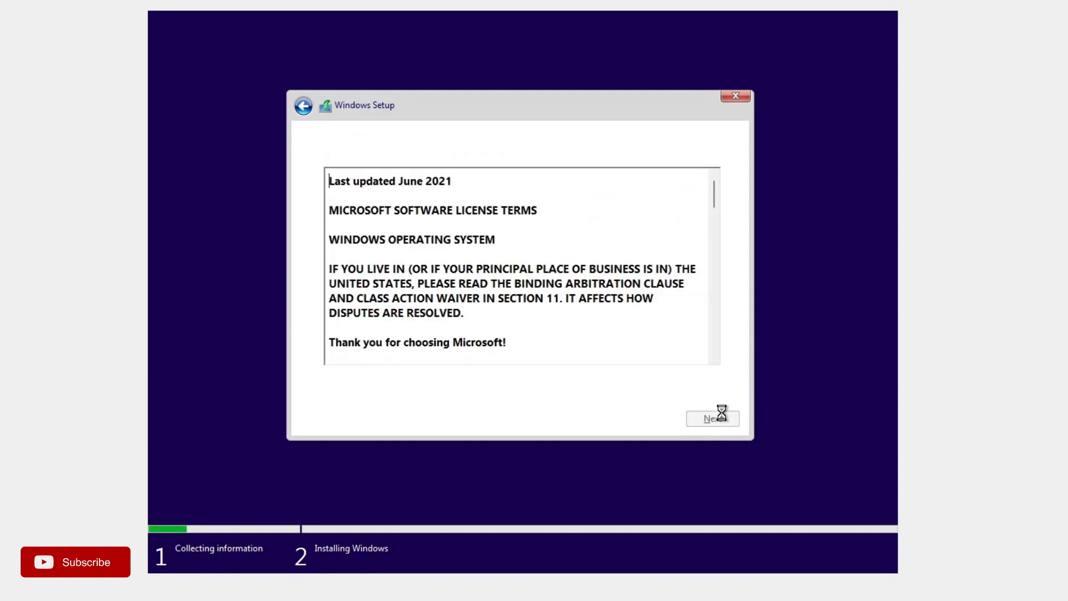
# Accept the license terms and run a custom Windows-only installation on the Drive 0 unallocated space
pyautogui.click(328, 390)
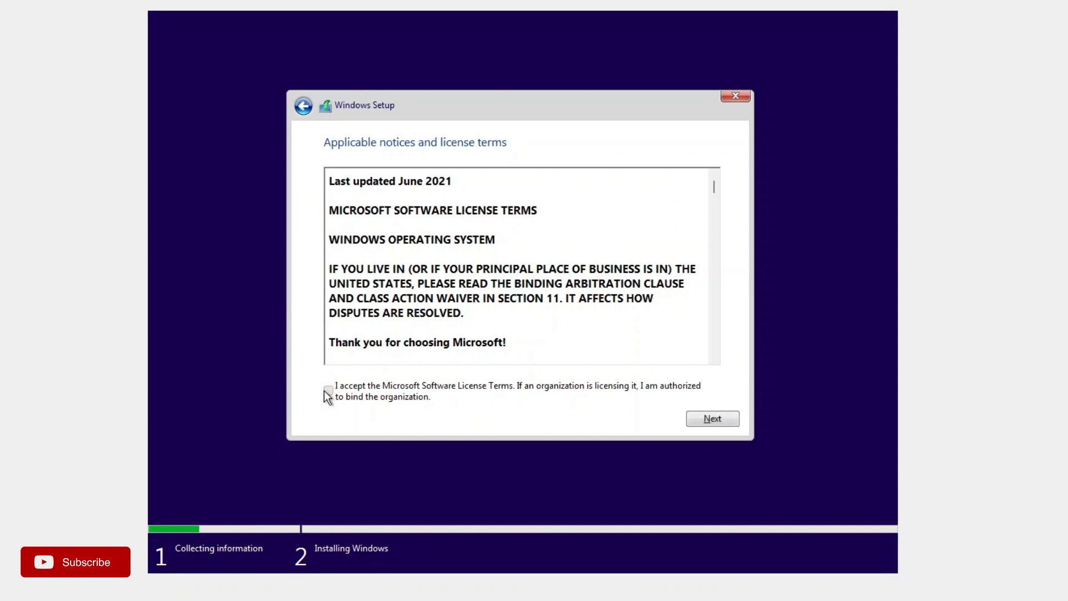
pyautogui.click(709, 427)
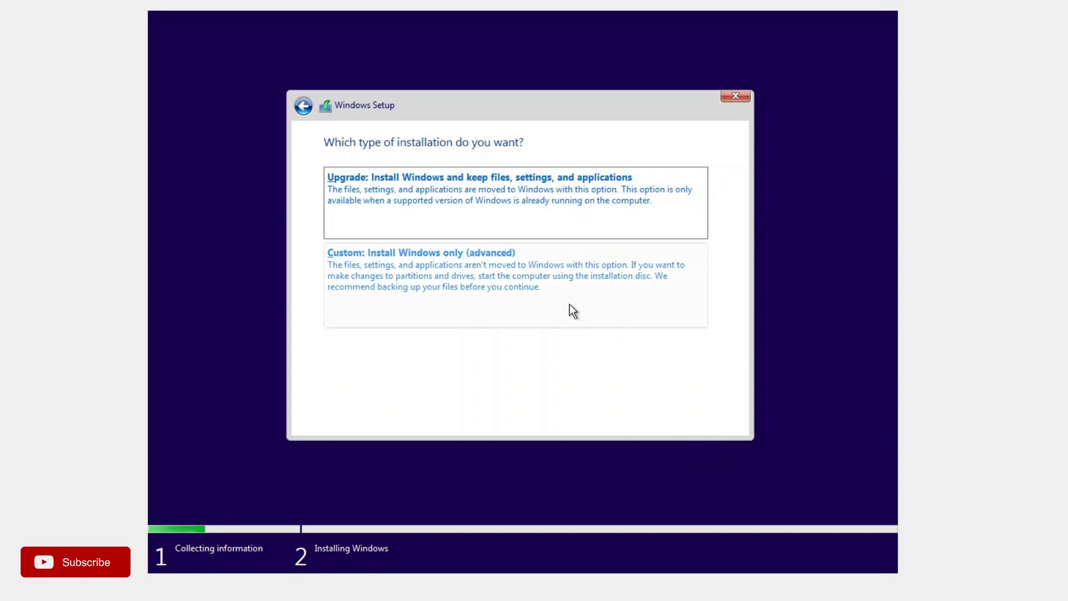
pyautogui.click(524, 275)
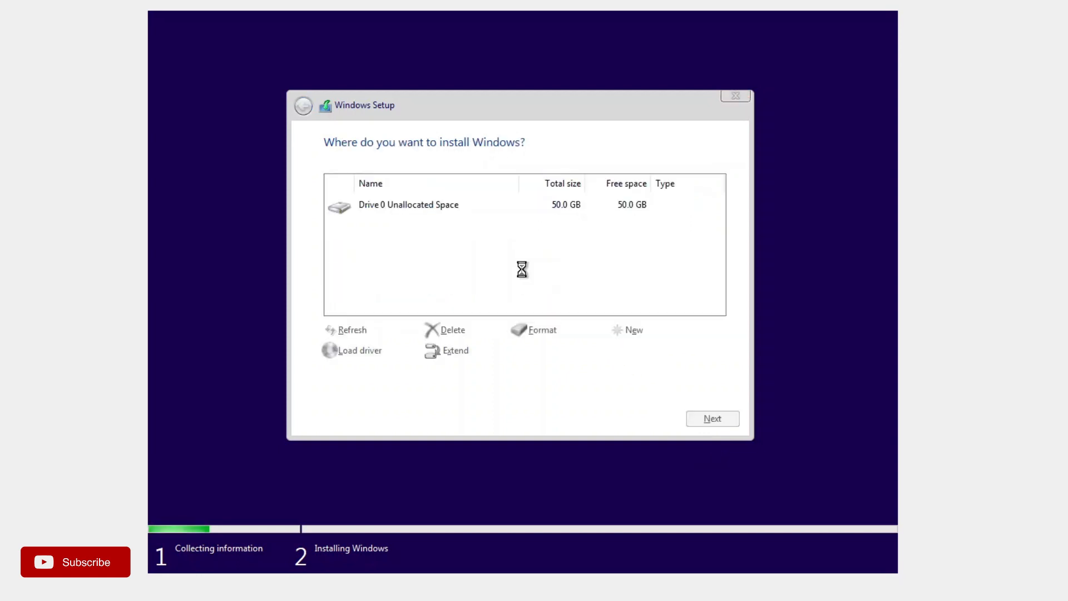
pyautogui.click(712, 419)
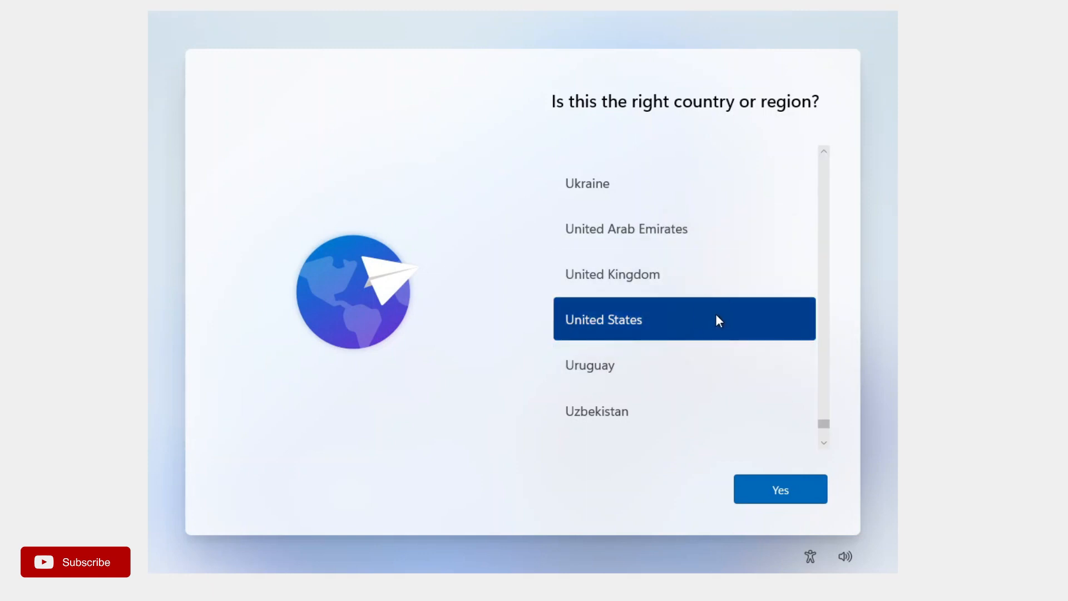
# Set the region to United States, decline the internet connection and continue with limited setup
pyautogui.click(781, 487)
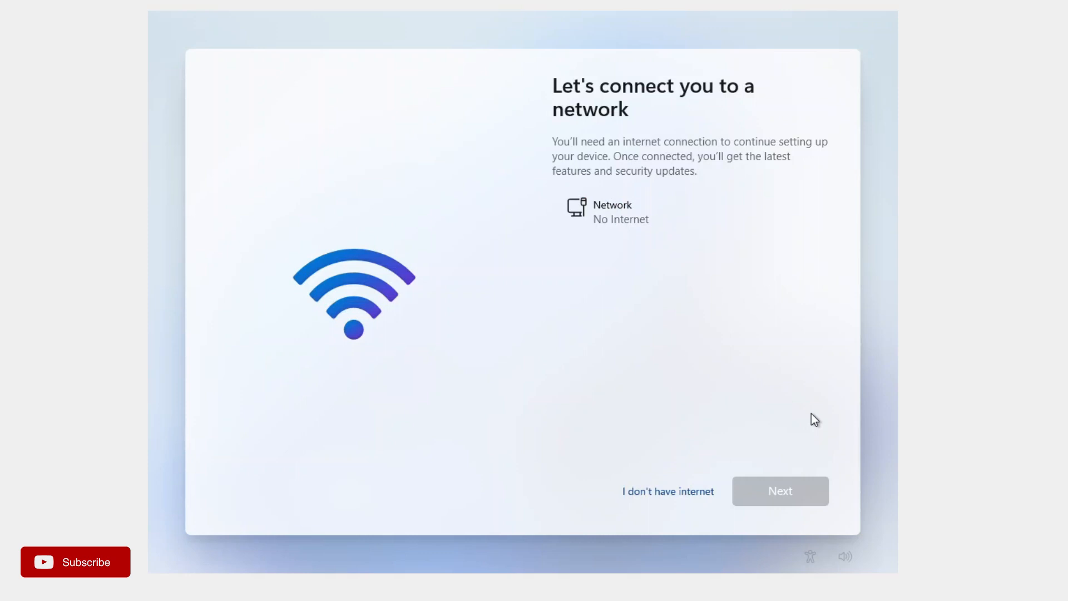
pyautogui.click(684, 491)
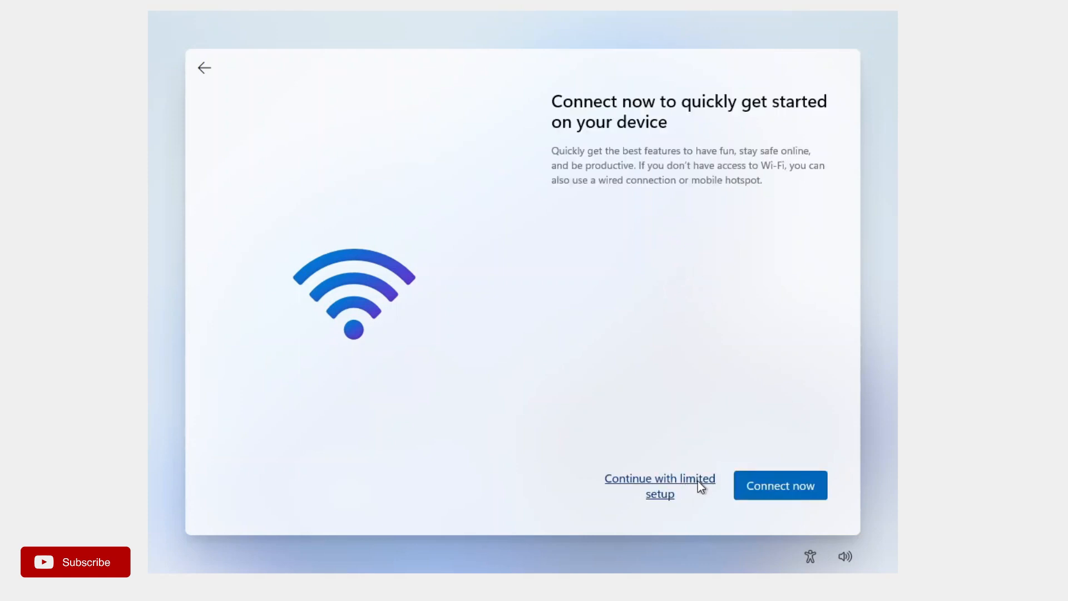
pyautogui.click(698, 482)
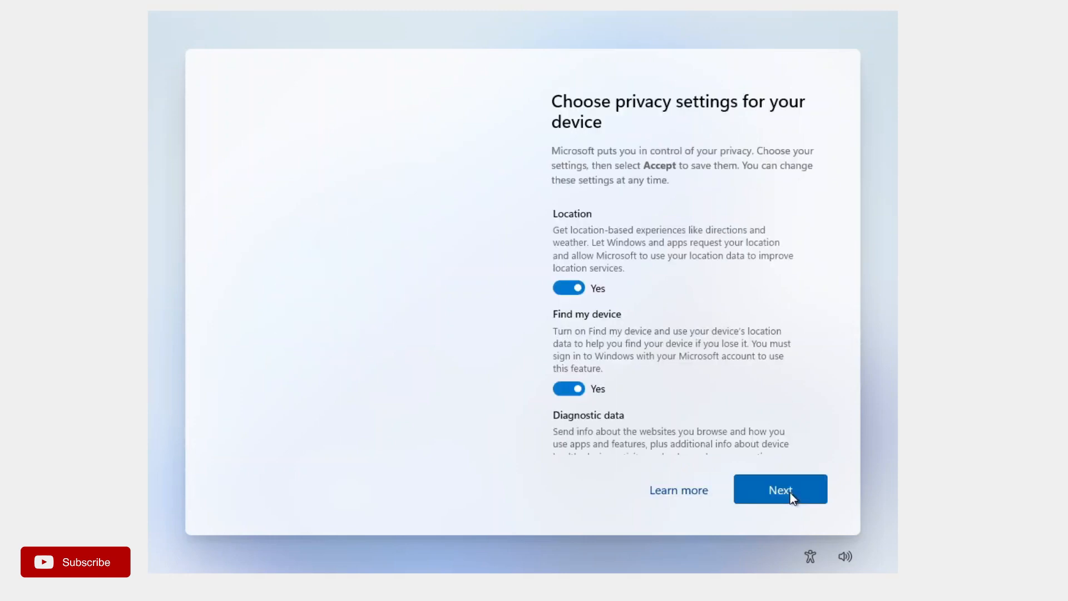
# Turn off location, Find my device, optional diagnostic data, inking and typing, tailored experiences and advertising ID, and accept the privacy settings
pyautogui.click(562, 286)
pyautogui.click(561, 376)
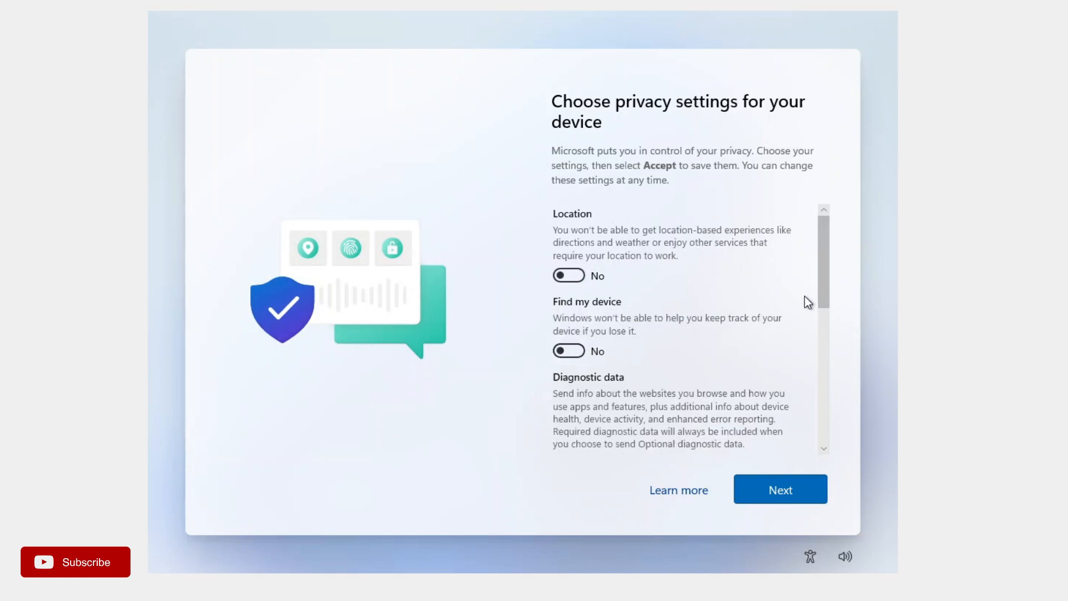
pyautogui.moveTo(824, 281); pyautogui.dragTo(826, 365)
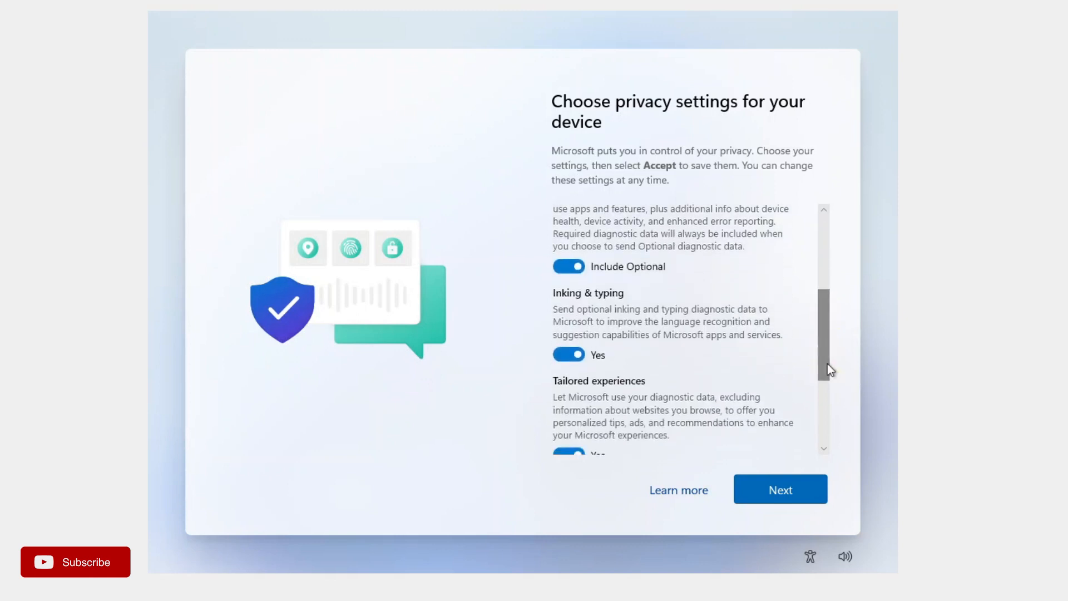
pyautogui.click(568, 267)
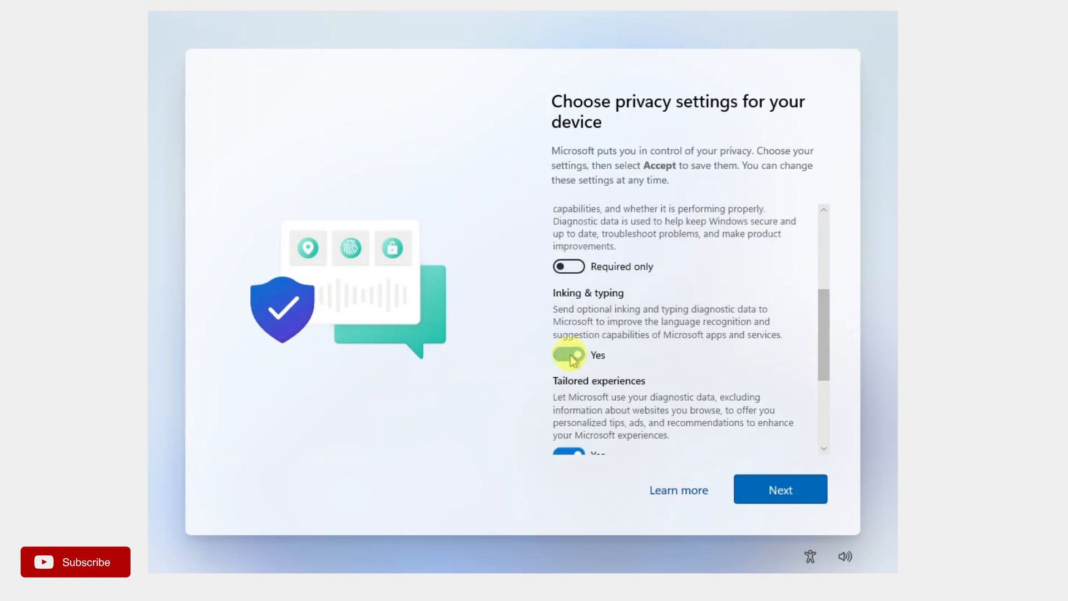
pyautogui.click(572, 356)
pyautogui.click(565, 450)
pyautogui.scroll(-3, 665, 395)
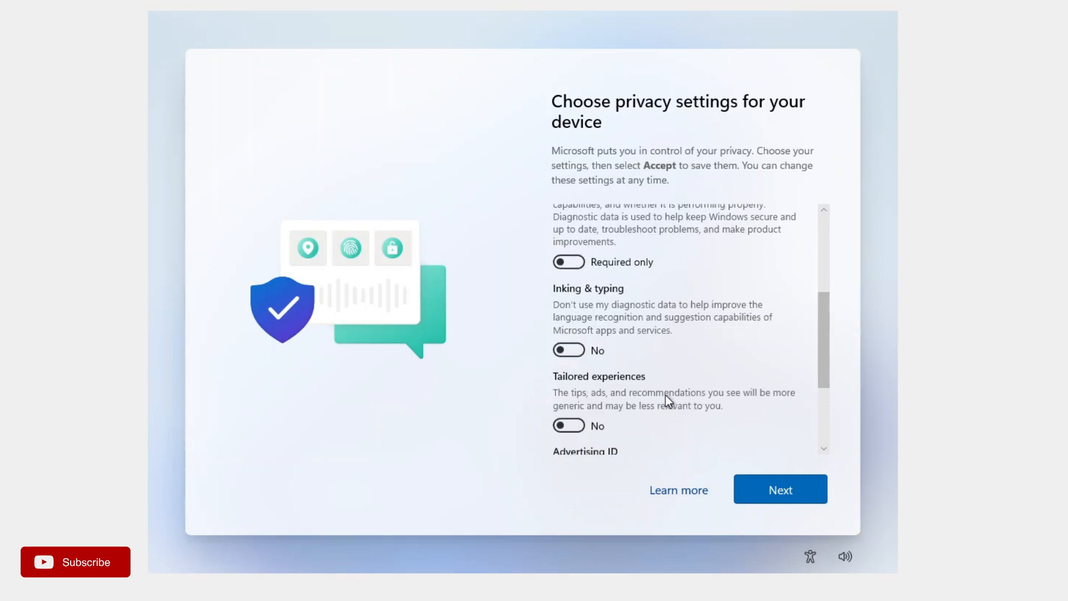
pyautogui.click(570, 375)
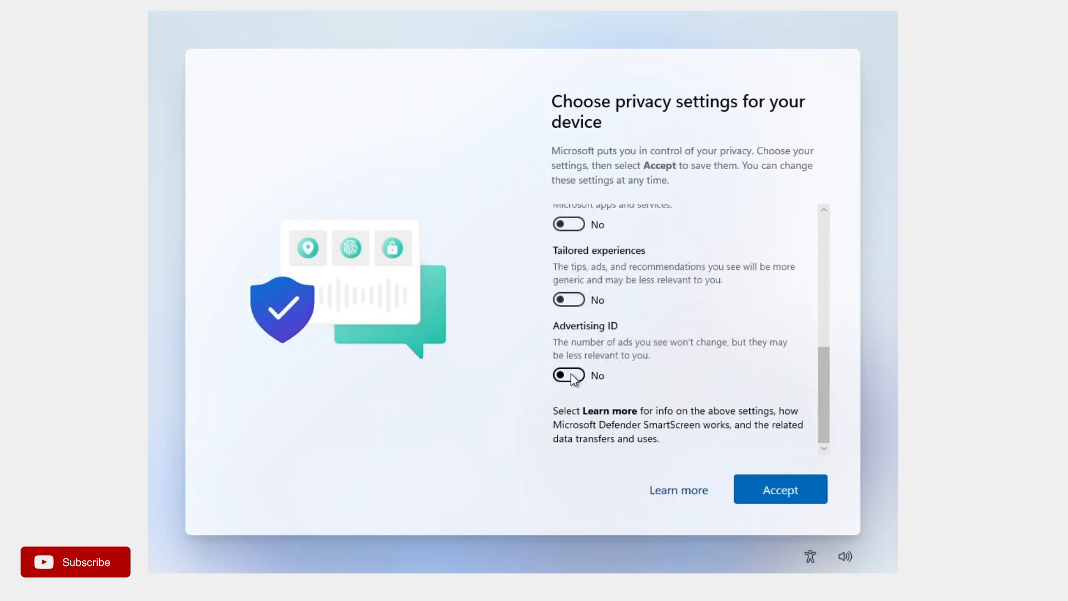
pyautogui.click(774, 488)
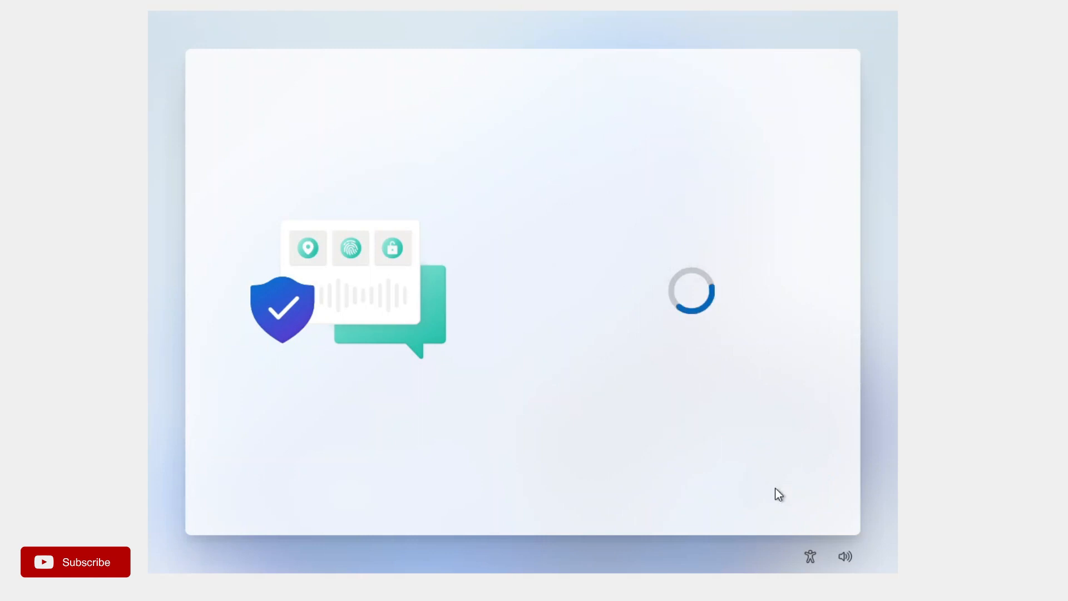